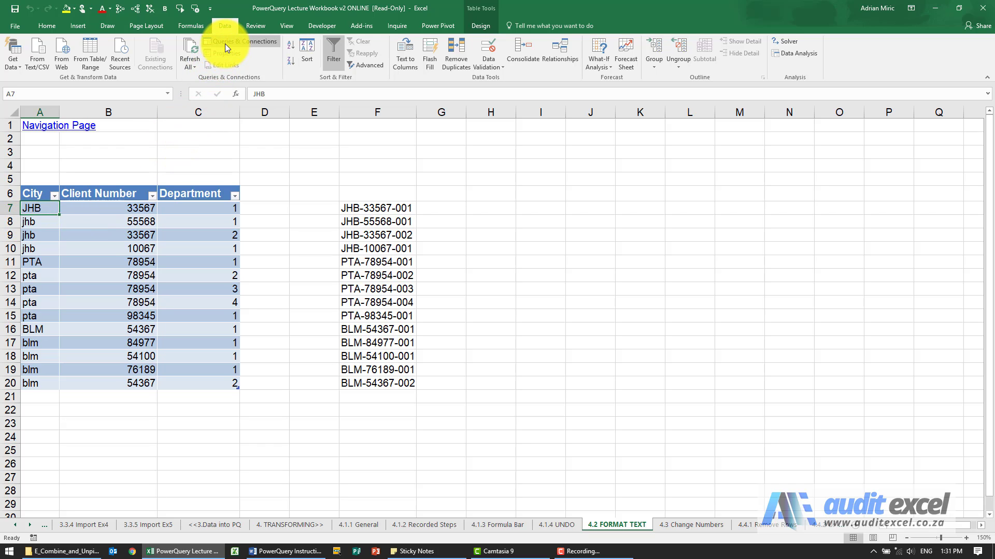
Load the City, Client Number and Department table into the Query Editor and convert the City column to uppercase
{"action": "left_click", "coordinate": [225, 24]}
{"action": "left_click", "coordinate": [91, 52]}
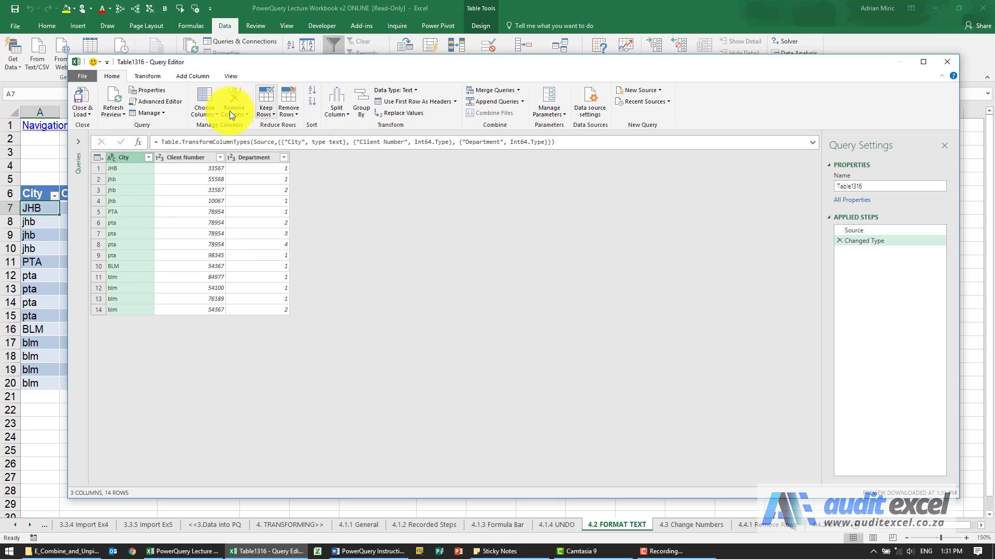
{"action": "left_click", "coordinate": [148, 76]}
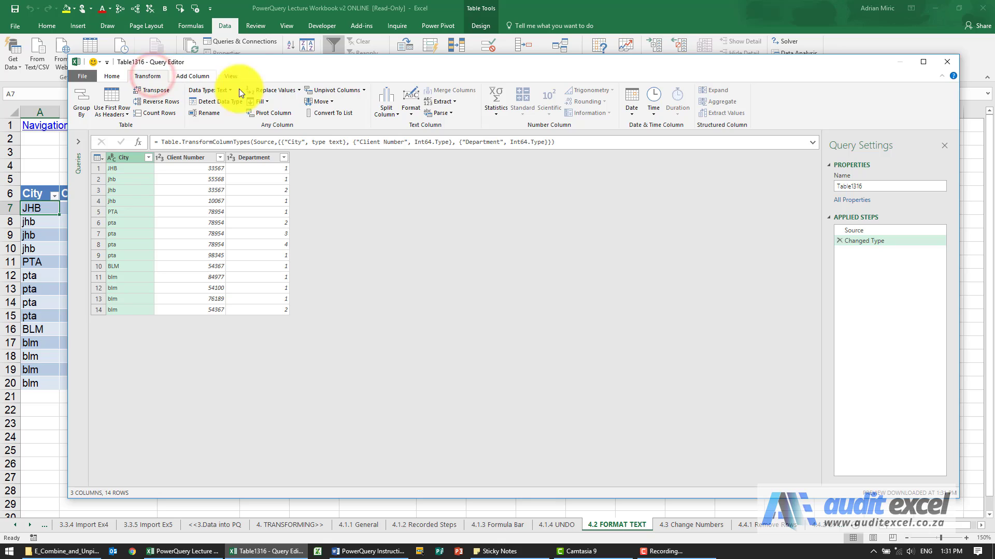
{"action": "left_click", "coordinate": [411, 111]}
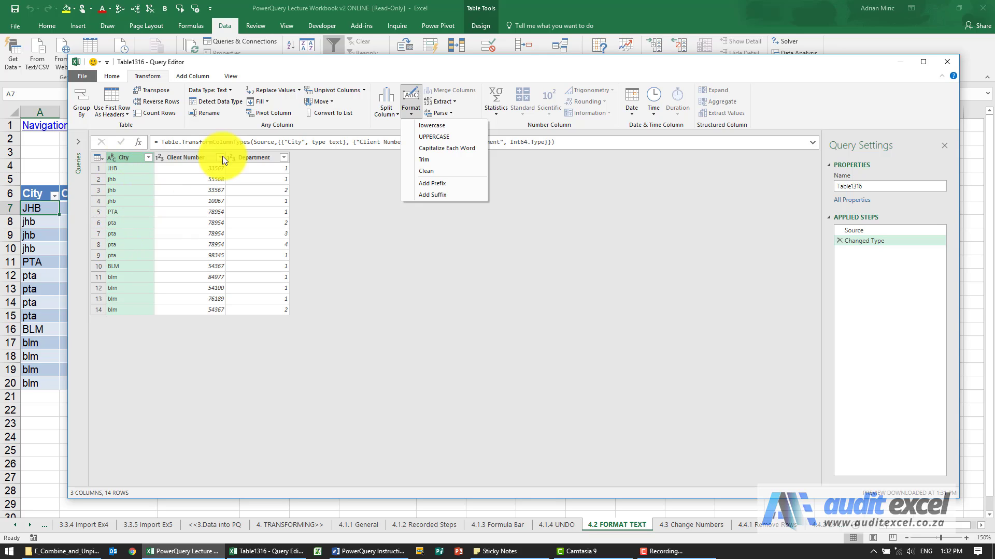
{"action": "left_click", "coordinate": [436, 136]}
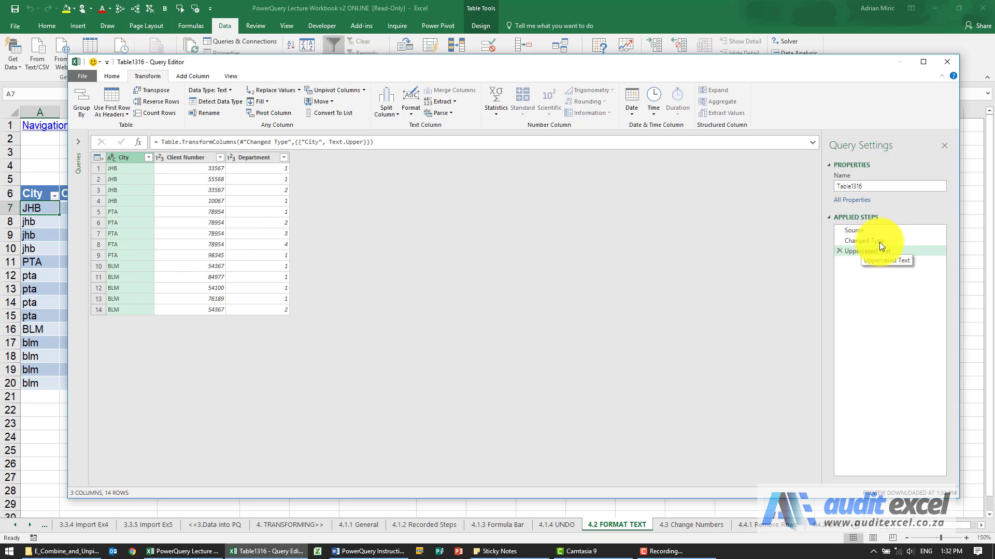
Add the prefix 00 to every value in the Department column
{"action": "left_click", "coordinate": [408, 116]}
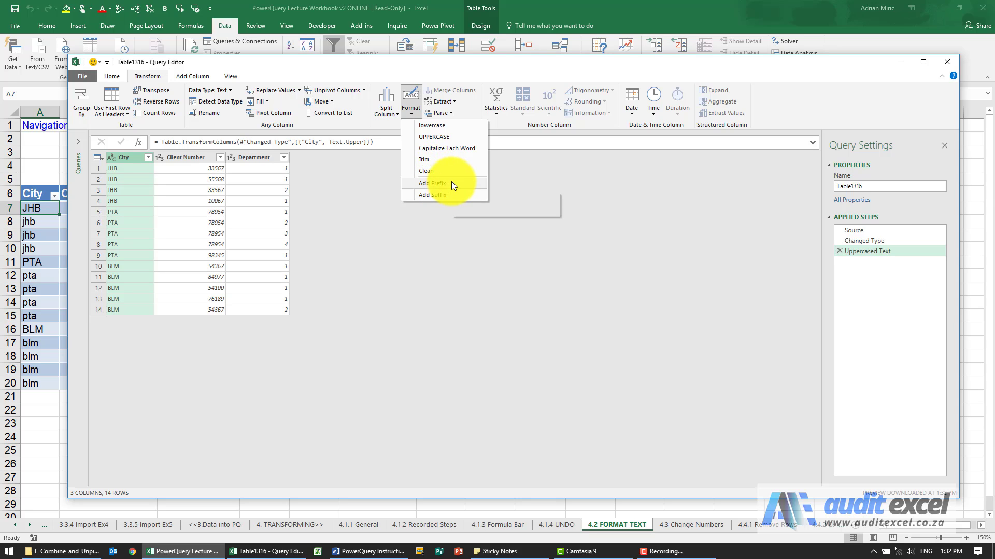
{"action": "left_click", "coordinate": [304, 66]}
{"action": "left_click_drag", "start_coordinate": [274, 67], "coordinate": [626, 85]}
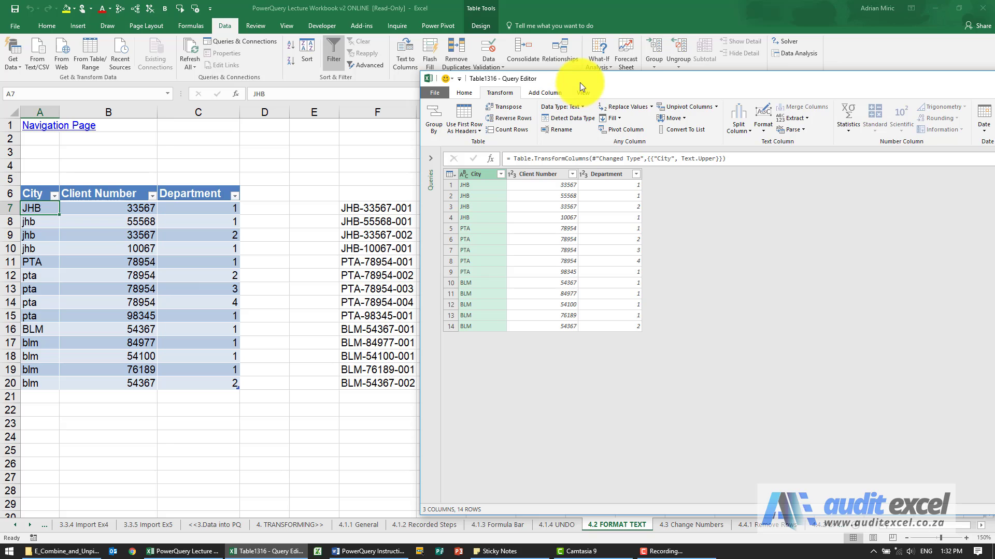
{"action": "left_click_drag", "start_coordinate": [579, 82], "coordinate": [278, 64]}
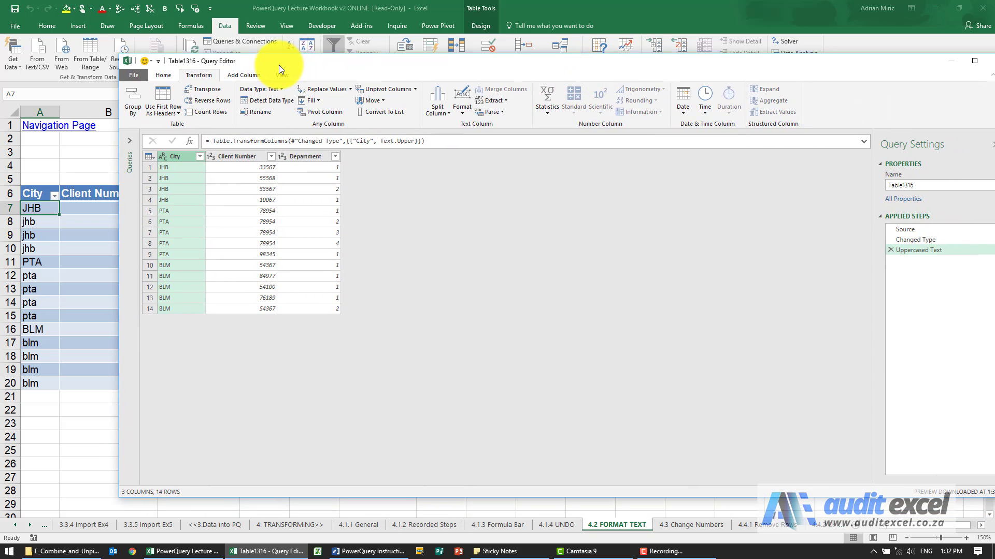
{"action": "left_click", "coordinate": [310, 158]}
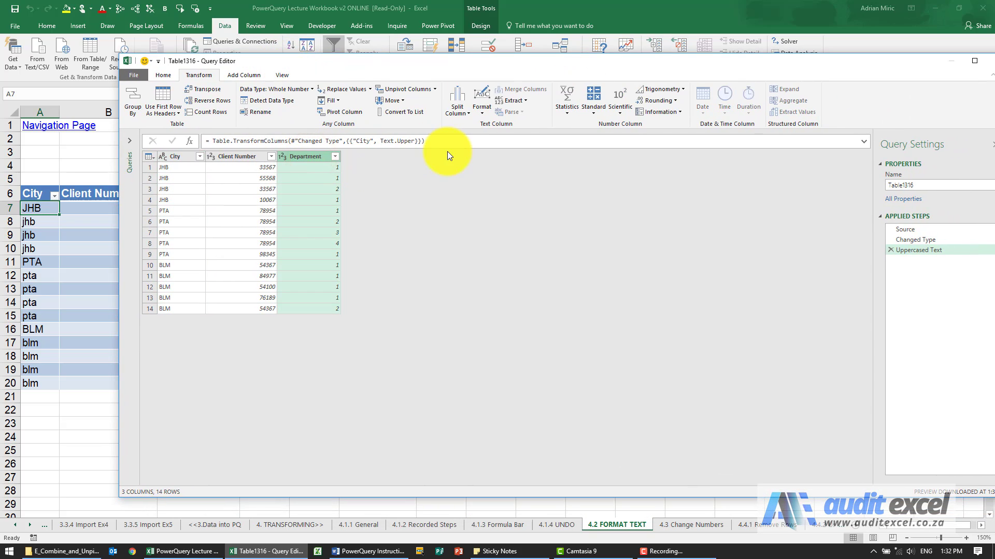
{"action": "left_click", "coordinate": [479, 114]}
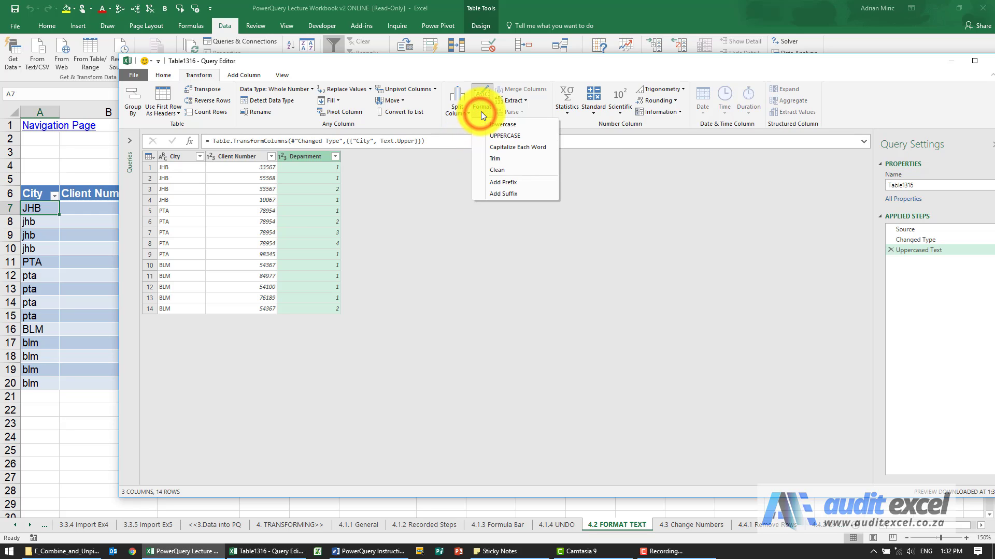
{"action": "left_click", "coordinate": [510, 182]}
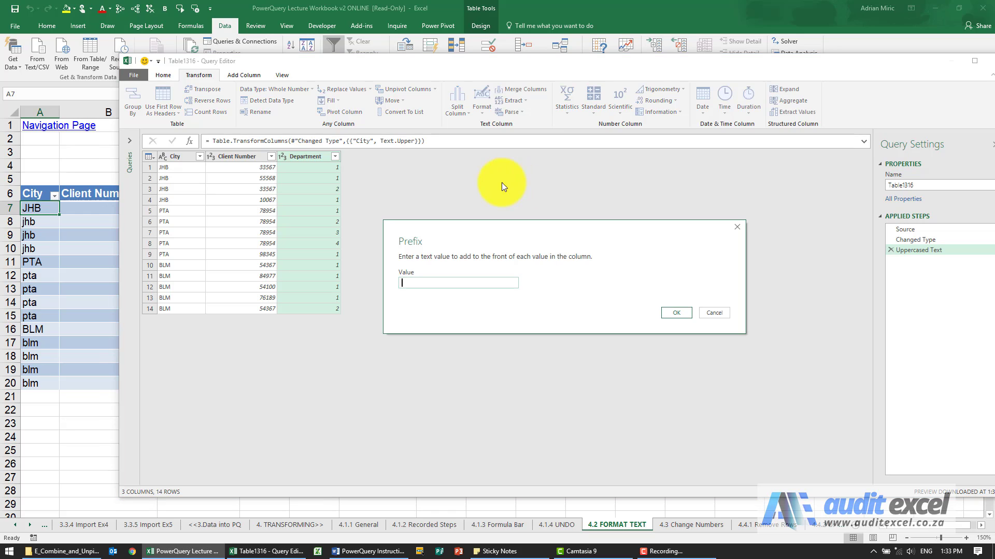
{"action": "left_click", "coordinate": [431, 284]}
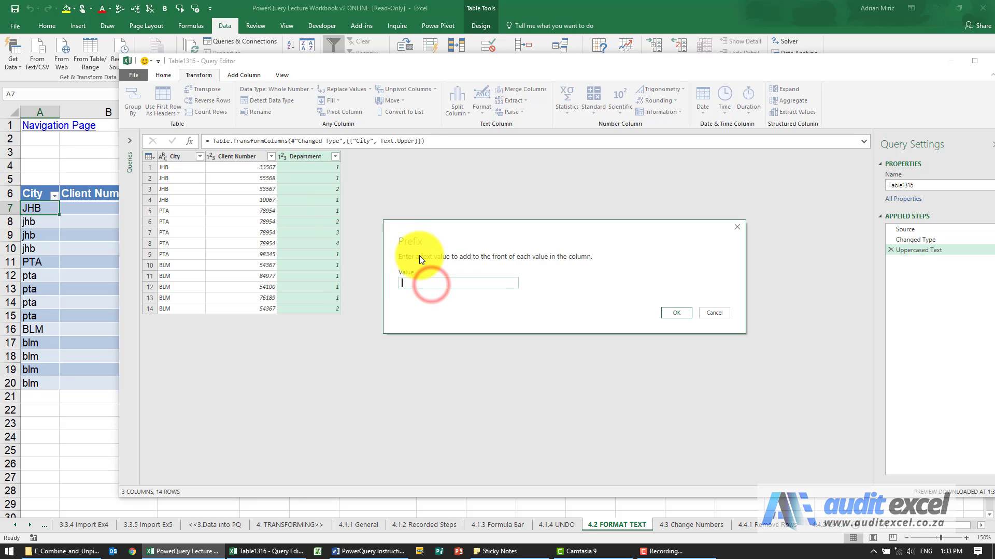
{"action": "left_click", "coordinate": [419, 281]}
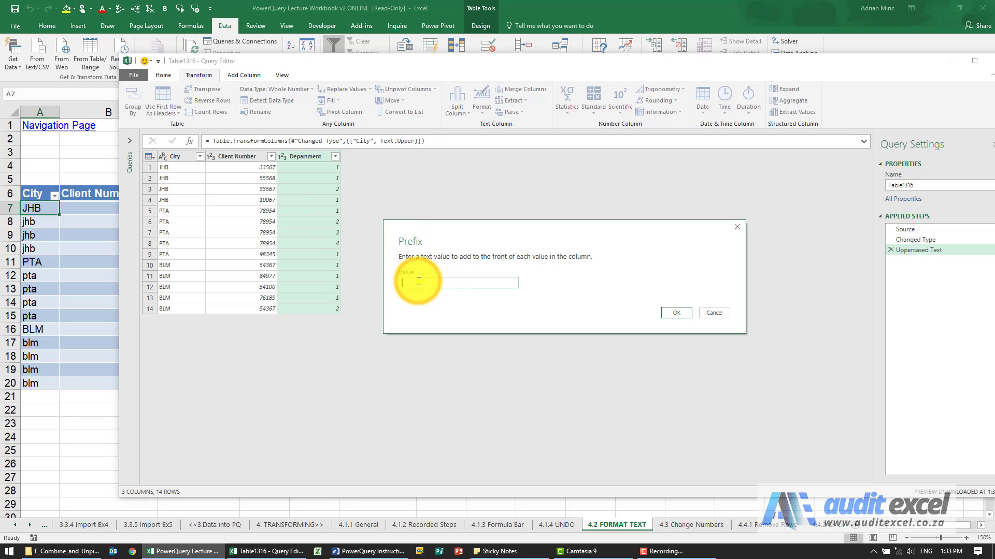
{"action": "type", "text": "00"}
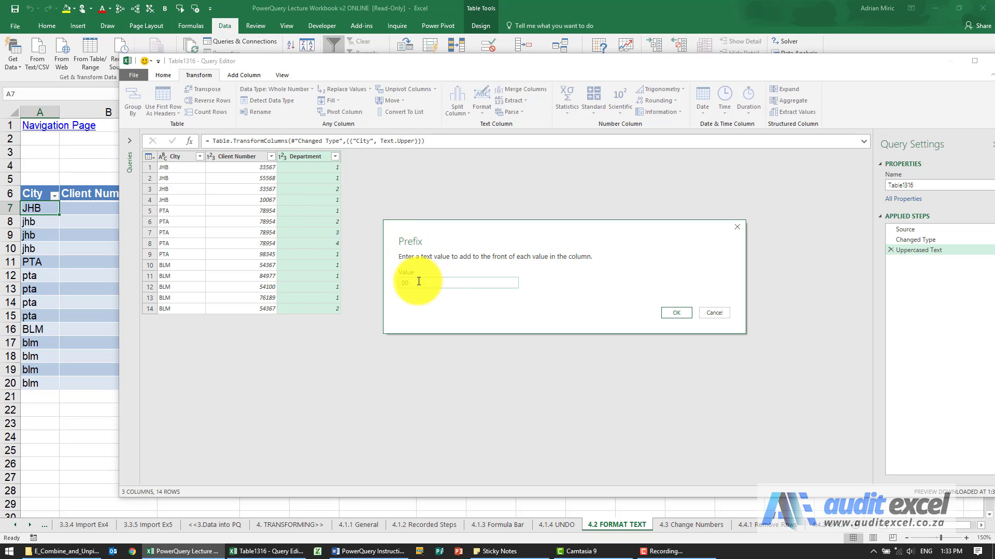
{"action": "left_click", "coordinate": [670, 315]}
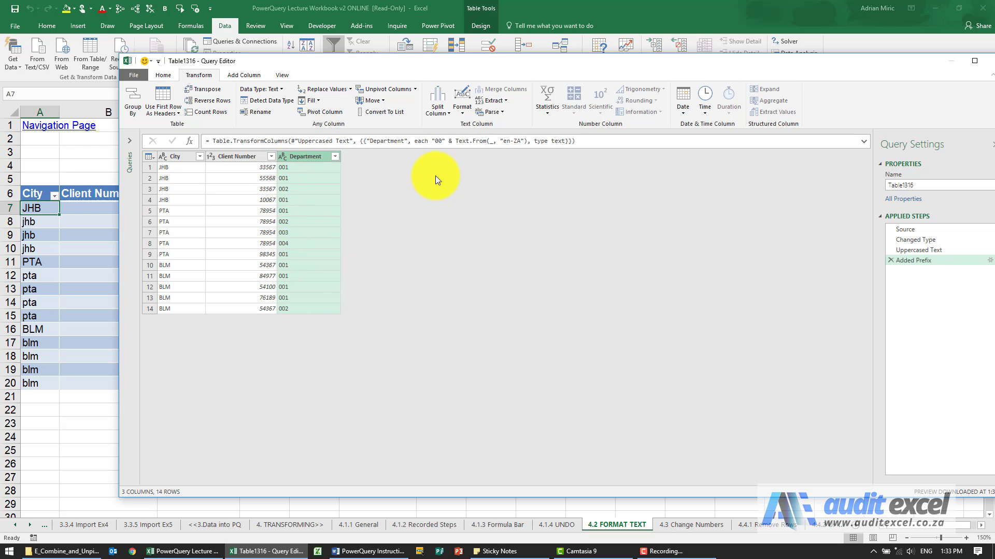
Extract the first 3 characters of each value in the Client Number column
{"action": "left_click", "coordinate": [242, 156]}
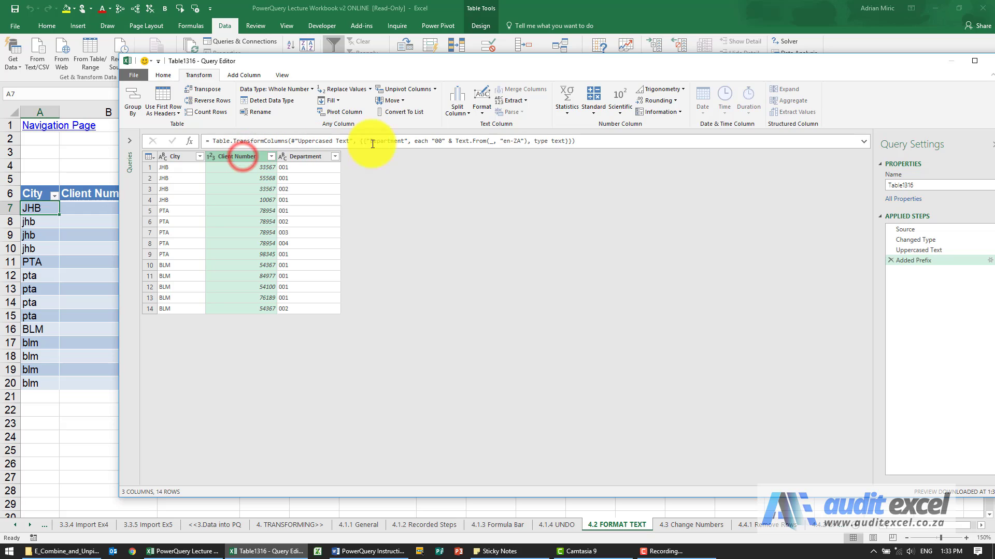
{"action": "left_click", "coordinate": [524, 101]}
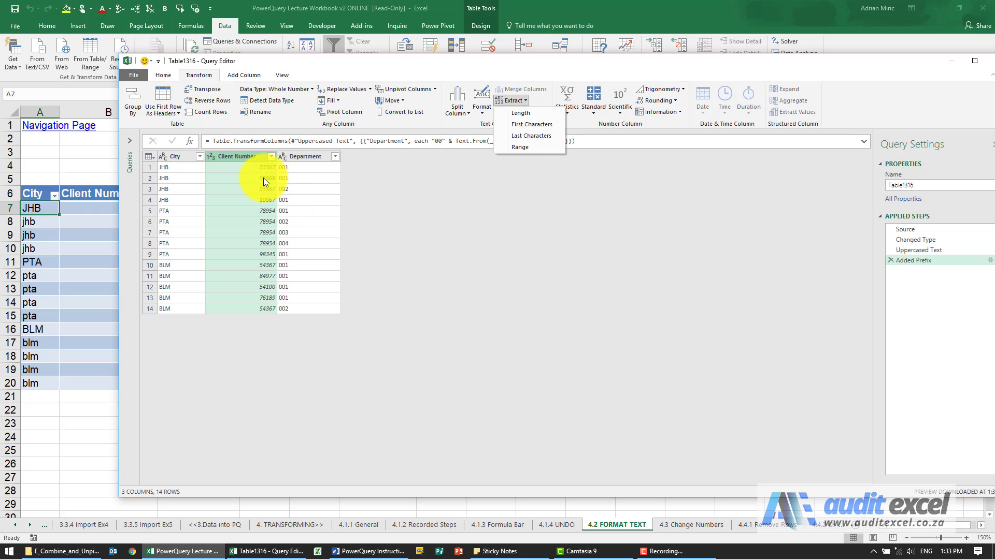
{"action": "left_click", "coordinate": [532, 126]}
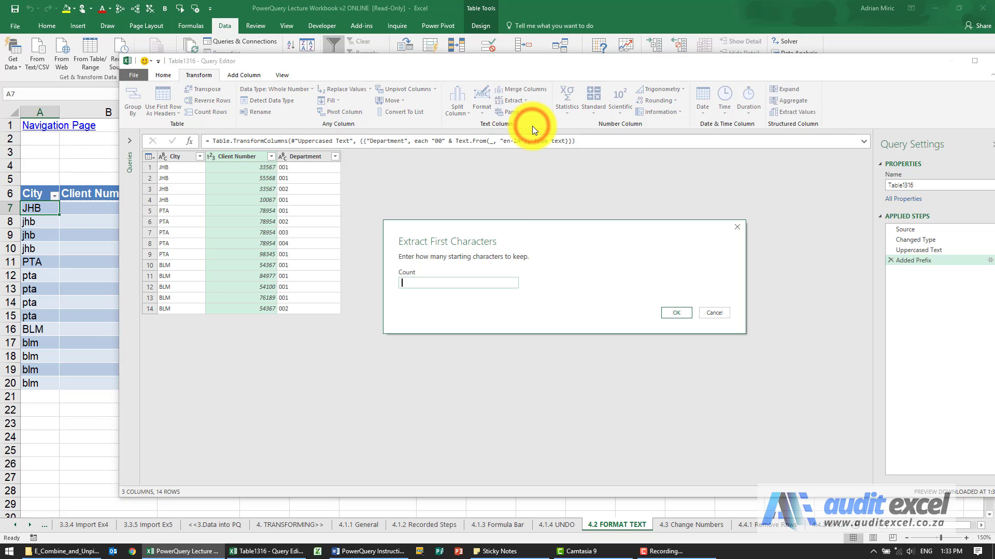
{"action": "left_click", "coordinate": [425, 282]}
{"action": "type", "text": "3"}
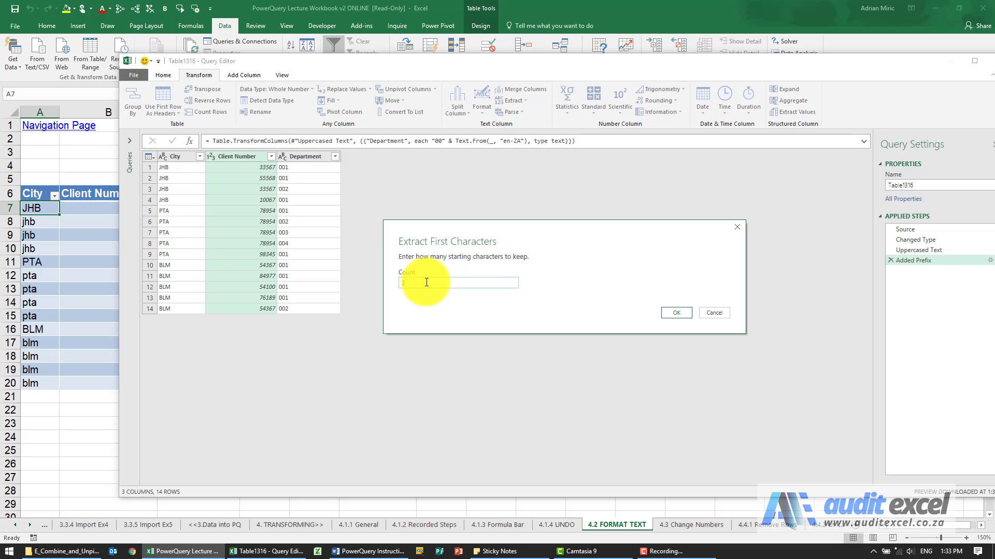
{"action": "left_click", "coordinate": [675, 312]}
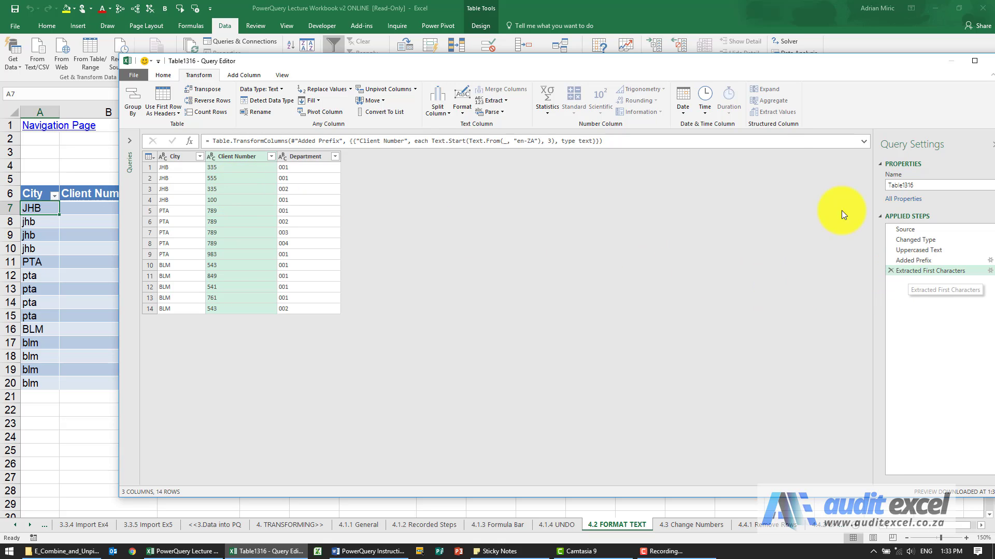
Edit the first-characters extraction on Client Number so that it keeps 2 starting characters
{"action": "left_click_drag", "start_coordinate": [677, 62], "coordinate": [644, 55]}
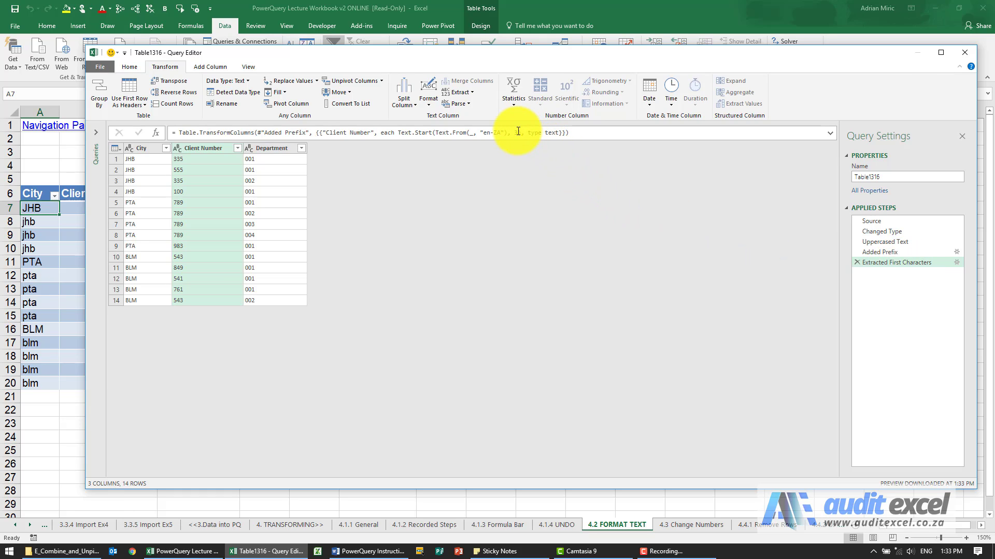
{"action": "left_click", "coordinate": [956, 263]}
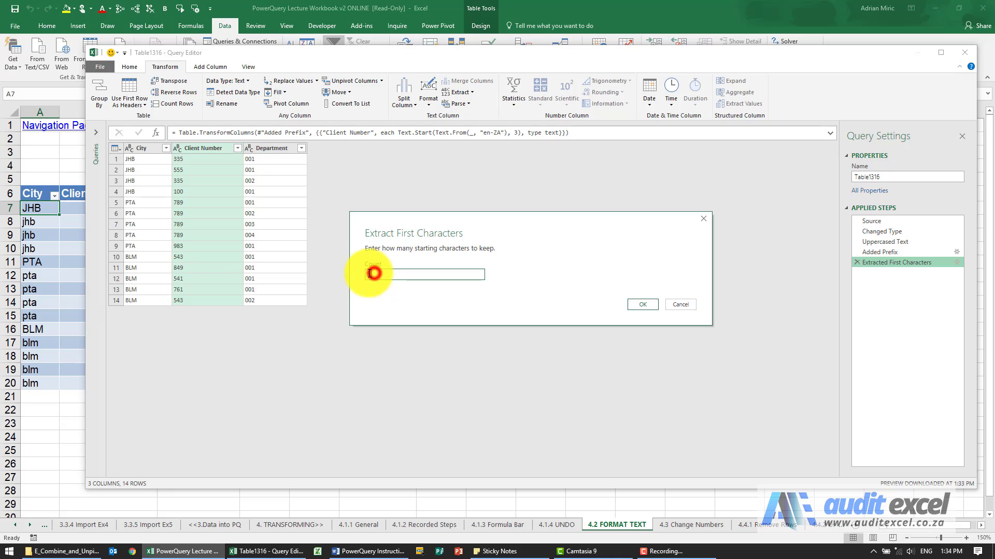
{"action": "left_click_drag", "start_coordinate": [373, 275], "coordinate": [362, 274]}
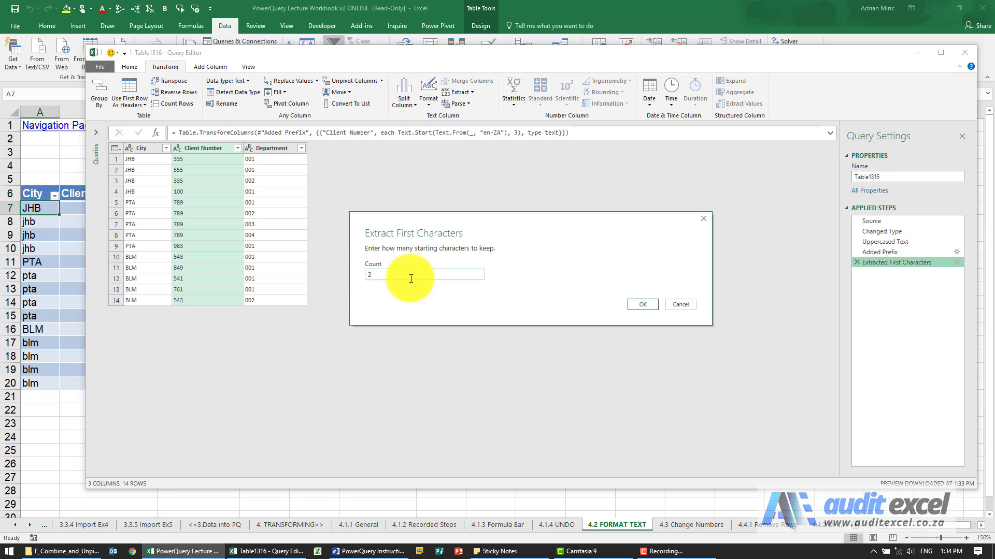
{"action": "type", "text": "2"}
{"action": "left_click", "coordinate": [632, 304]}
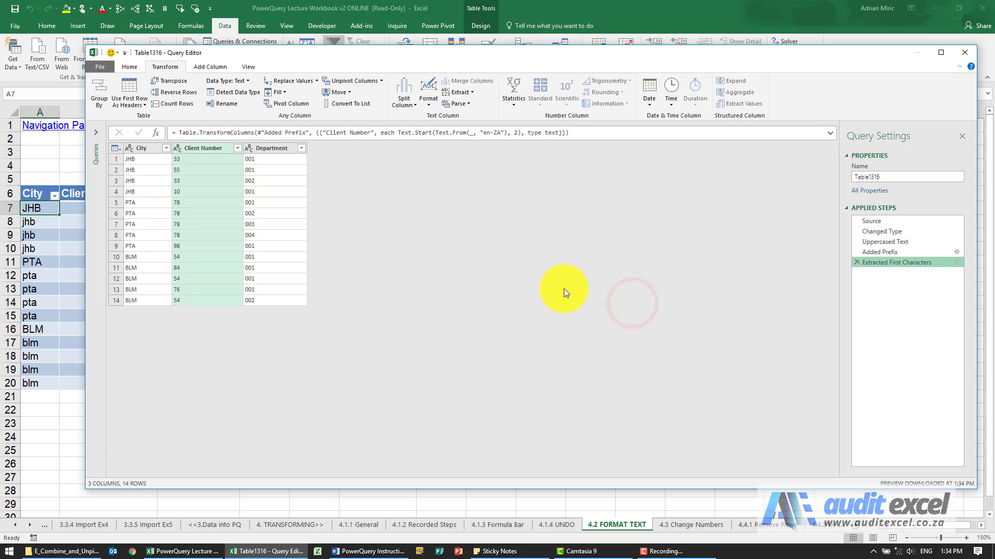
Remove the Extracted First Characters step from the query
{"action": "left_click", "coordinate": [465, 104]}
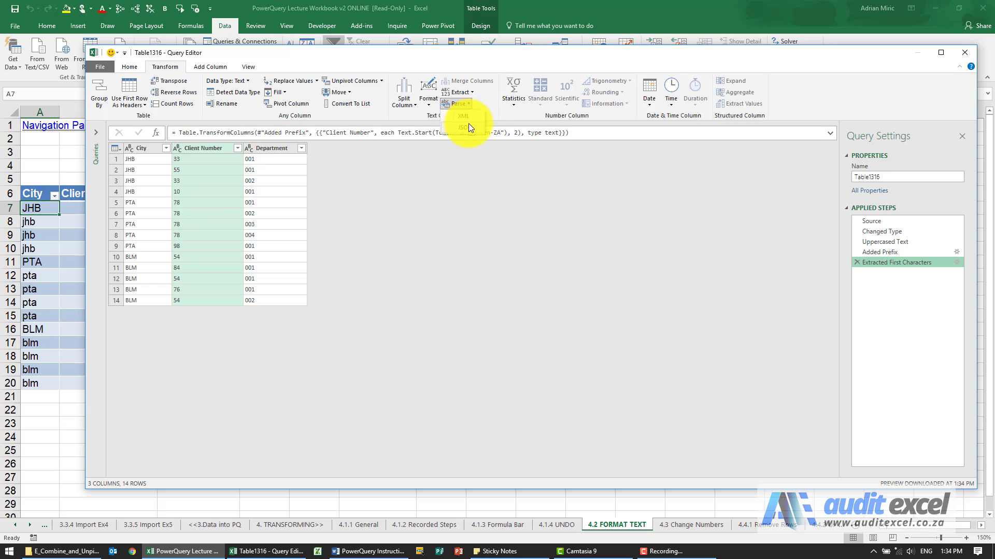
{"action": "left_click", "coordinate": [467, 92]}
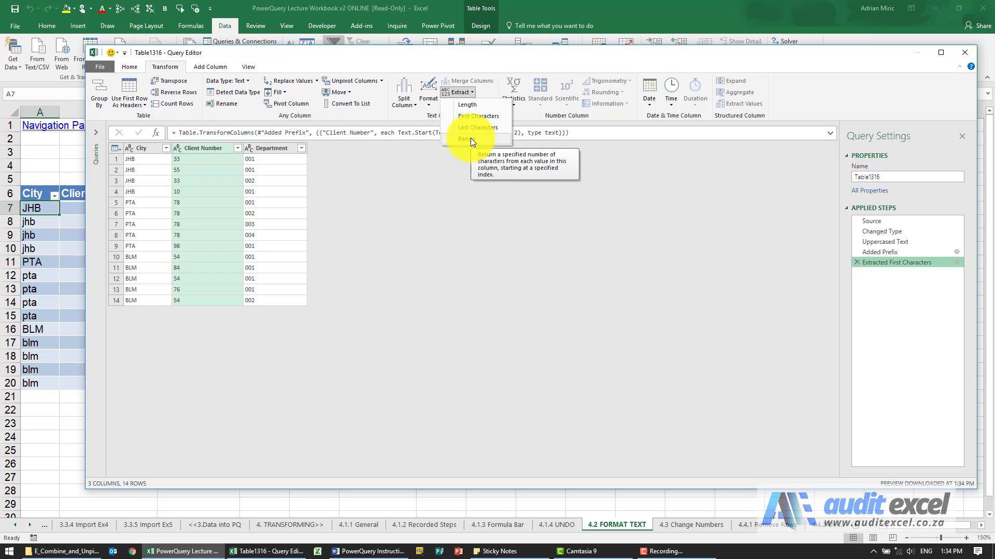
{"action": "left_click", "coordinate": [462, 93]}
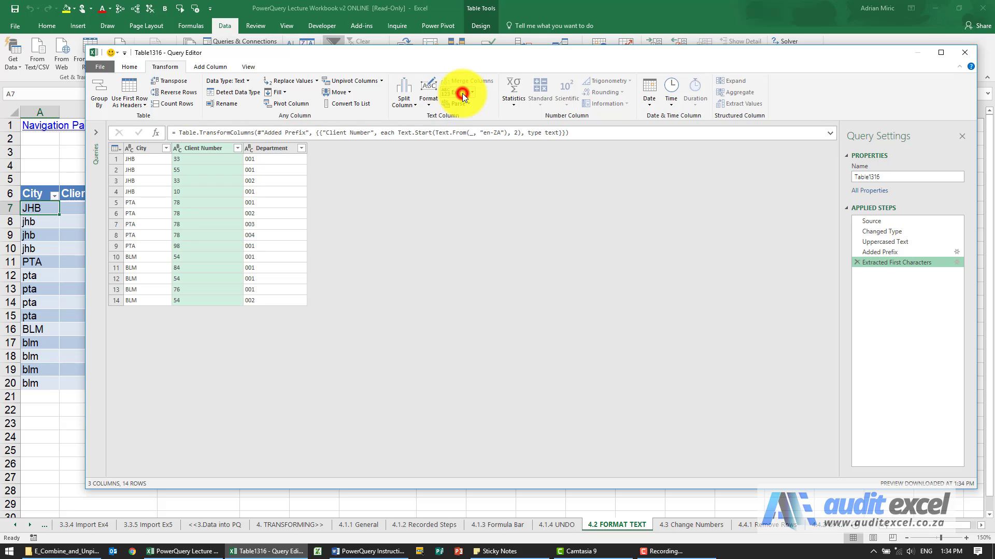
{"action": "left_click", "coordinate": [462, 93]}
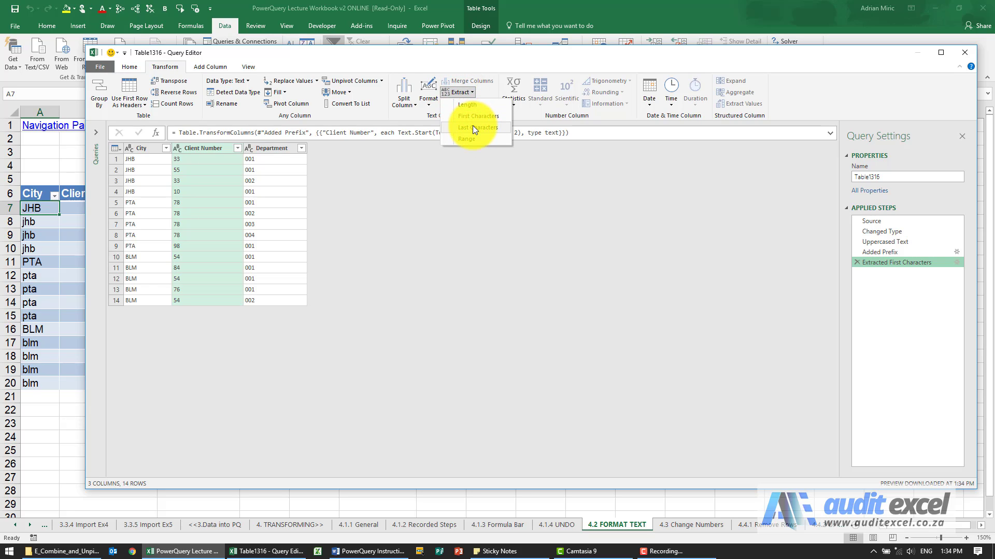
{"action": "left_click", "coordinate": [471, 94]}
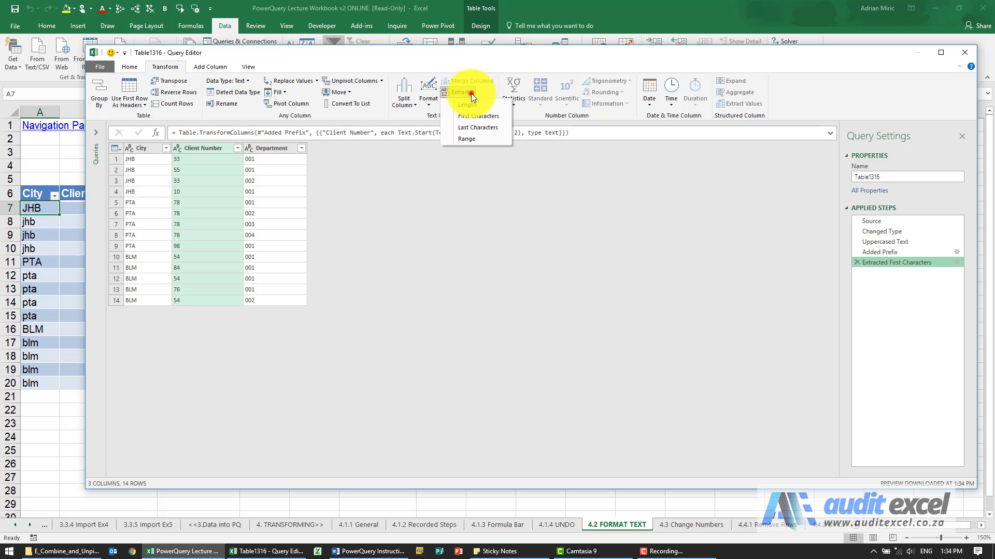
{"action": "left_click", "coordinate": [857, 262]}
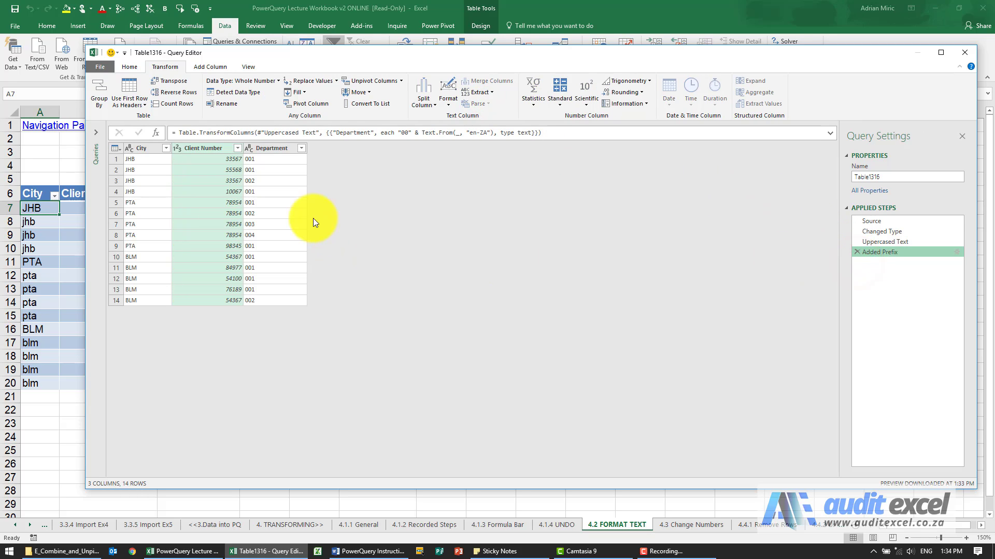
Extract a text range from the Client Number column with starting index 2 and 3 characters
{"action": "left_click", "coordinate": [490, 95]}
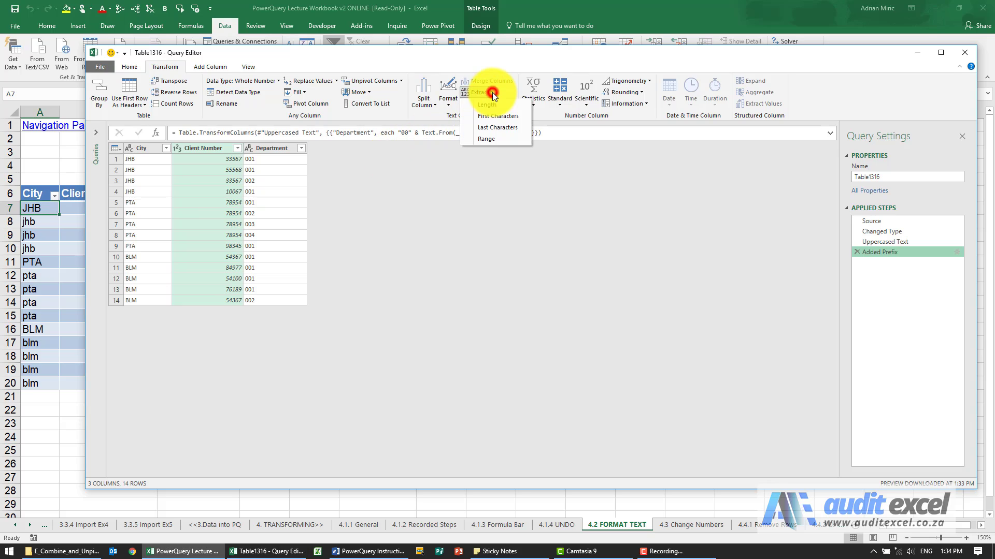
{"action": "left_click", "coordinate": [498, 136]}
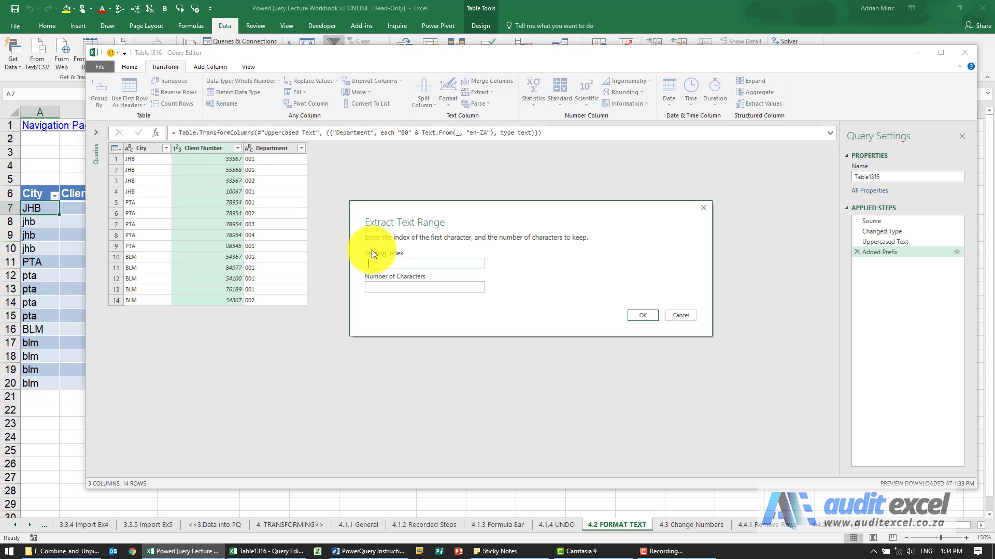
{"action": "left_click", "coordinate": [374, 263]}
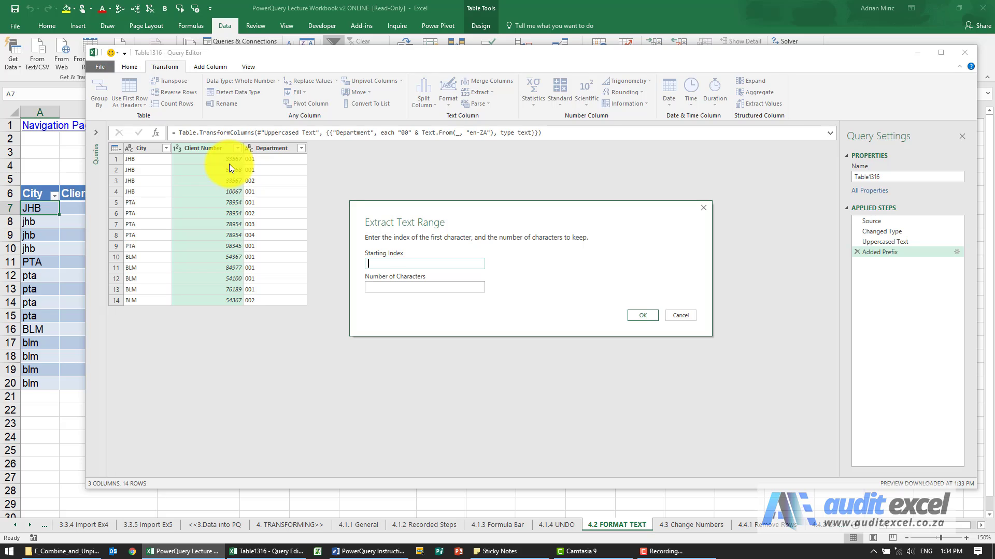
{"action": "type", "text": "2"}
{"action": "left_click", "coordinate": [372, 286]}
{"action": "type", "text": "3"}
{"action": "left_click", "coordinate": [640, 314]}
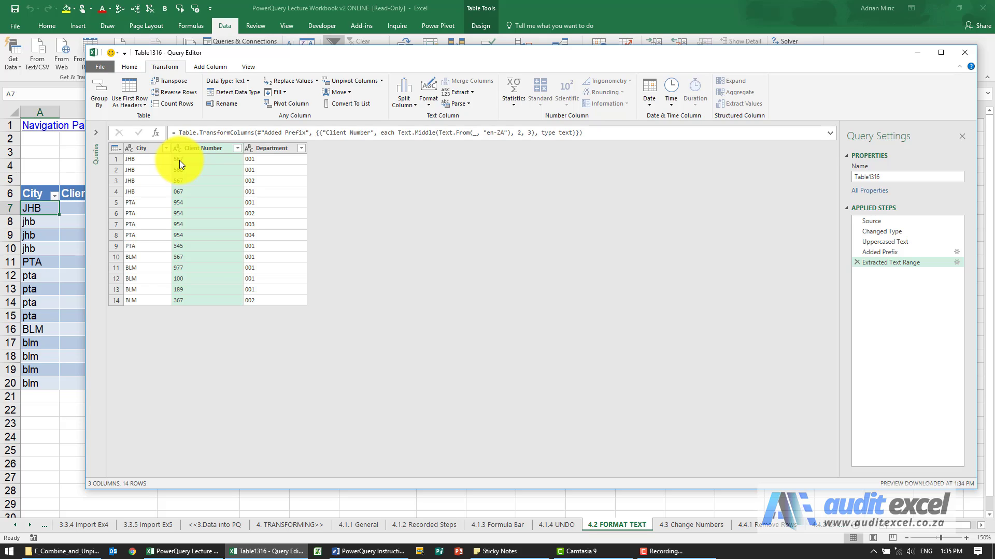
Check the settings of the Extracted Text Range step without changing them, and remove that step from the query
{"action": "left_click", "coordinate": [955, 264]}
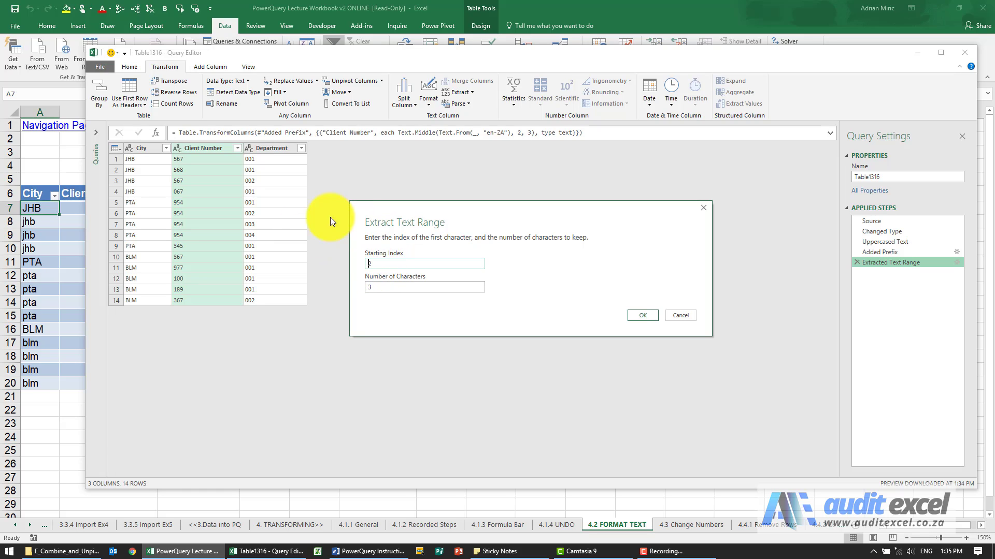
{"action": "left_click", "coordinate": [695, 315]}
{"action": "left_click", "coordinate": [856, 262]}
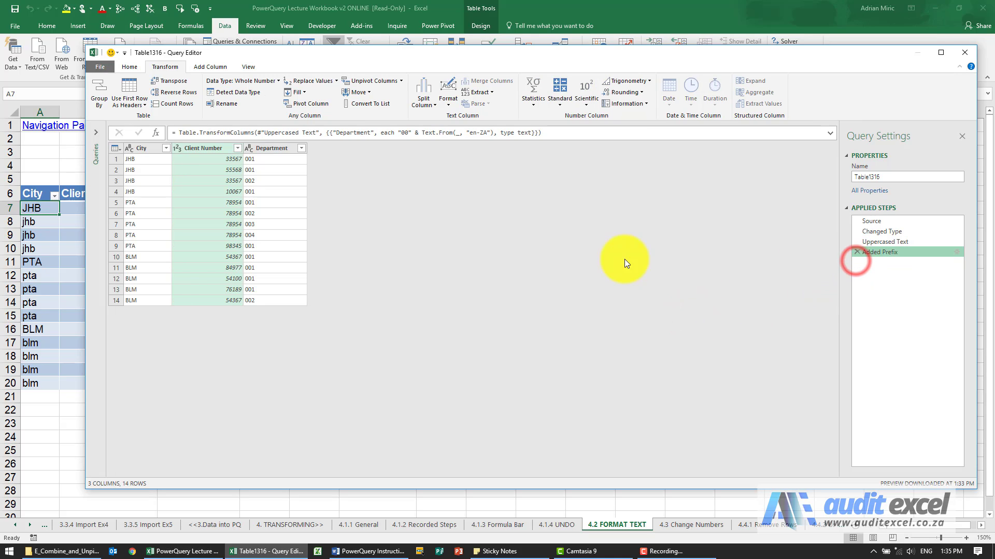
Extract a text range from the Client Number column with starting index 1 and 3 characters
{"action": "left_click", "coordinate": [485, 93]}
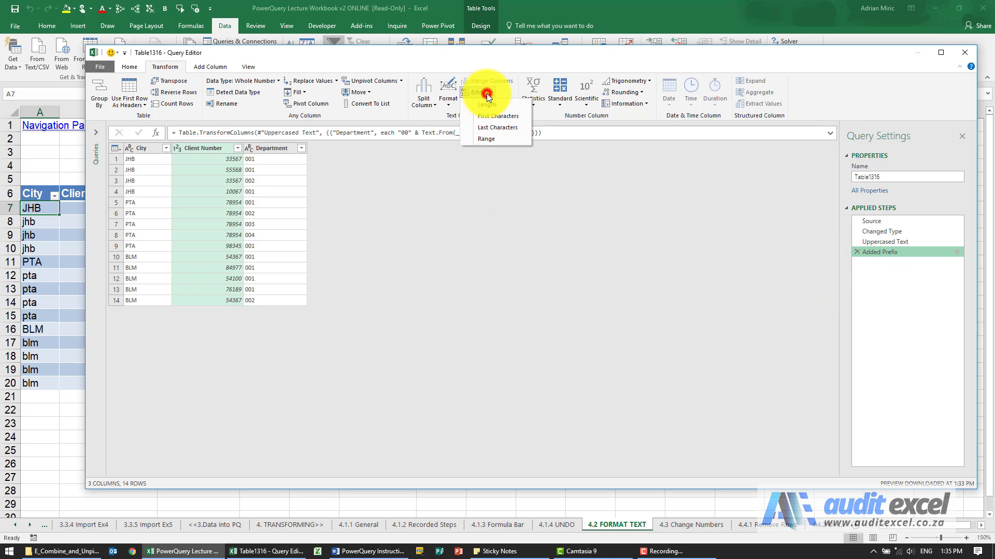
{"action": "left_click", "coordinate": [493, 137]}
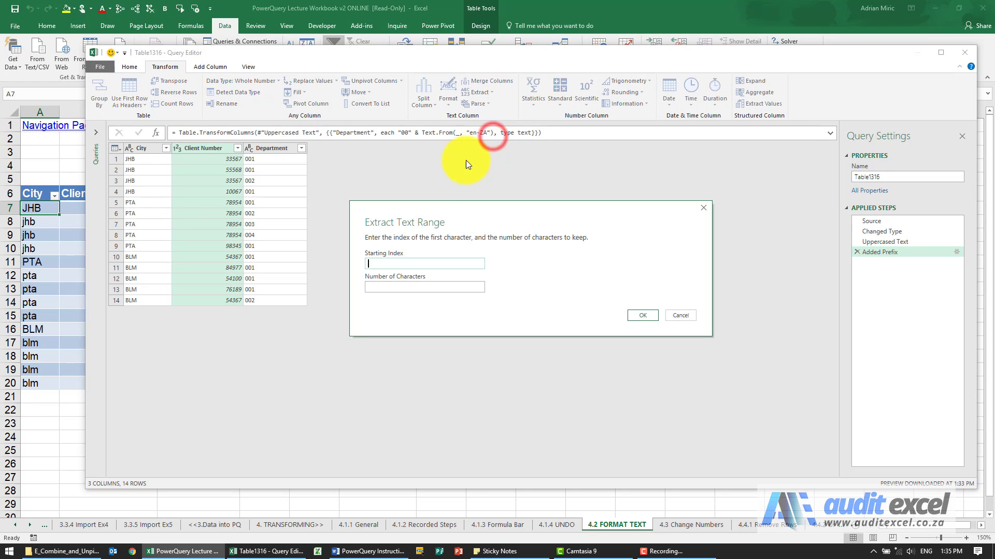
{"action": "left_click_drag", "start_coordinate": [394, 205], "coordinate": [354, 190]}
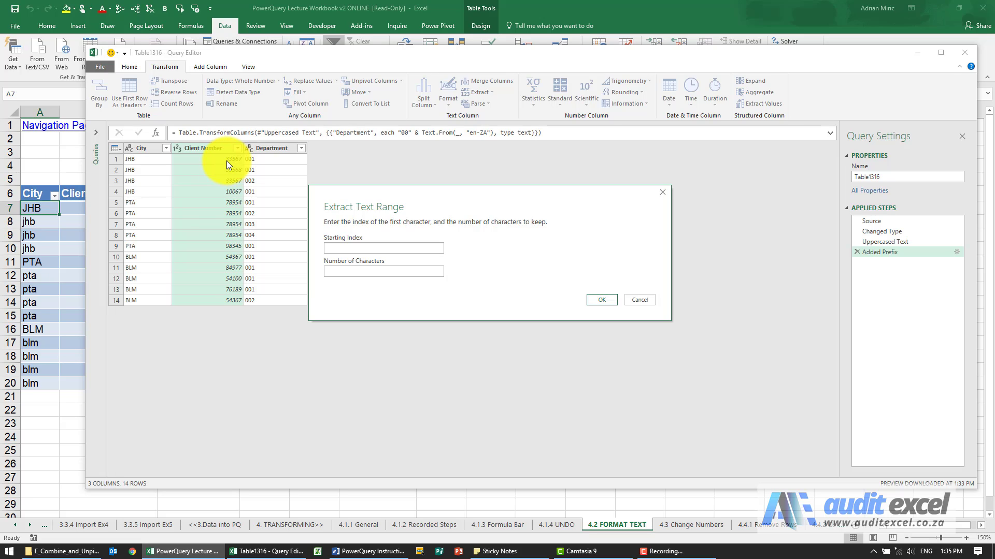
{"action": "left_click", "coordinate": [334, 248]}
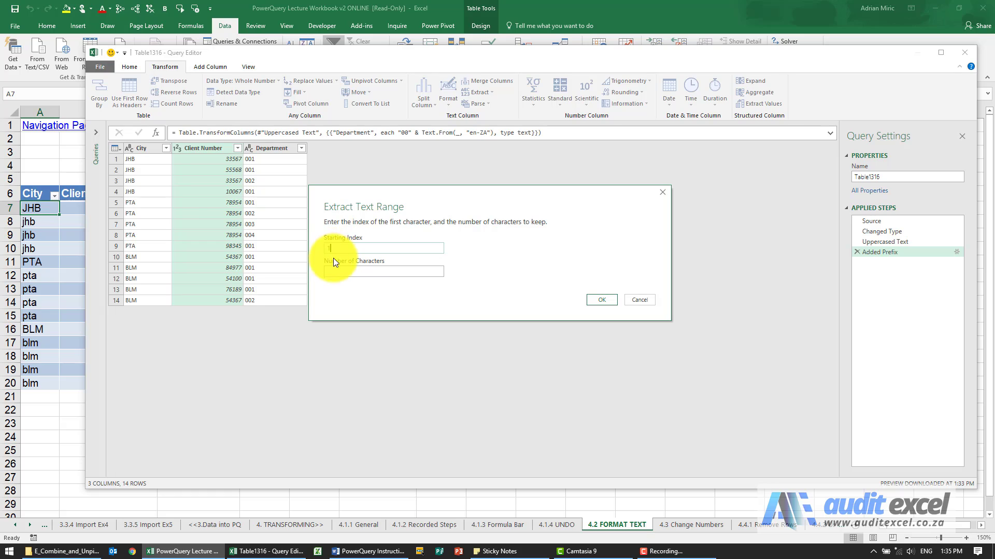
{"action": "left_click", "coordinate": [334, 269]}
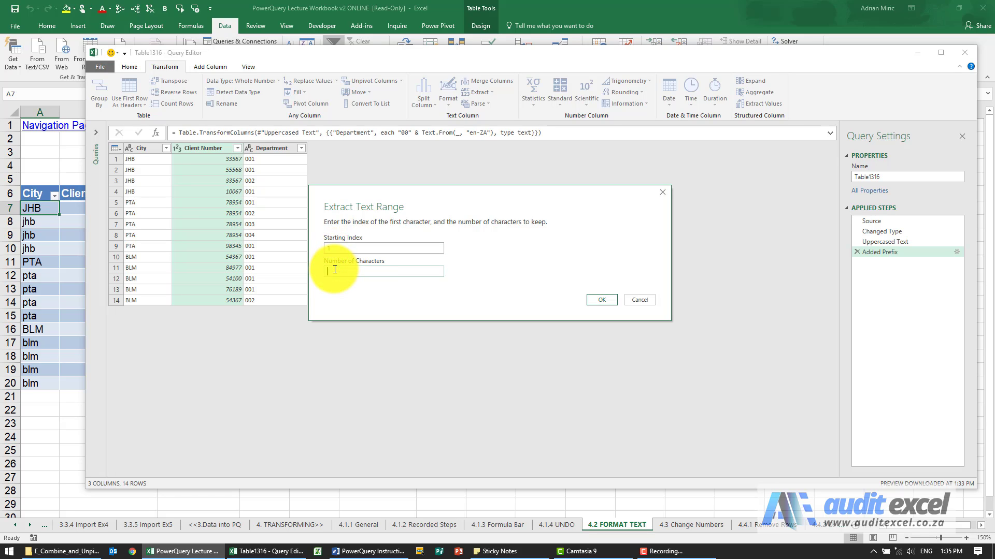
{"action": "type", "text": "3"}
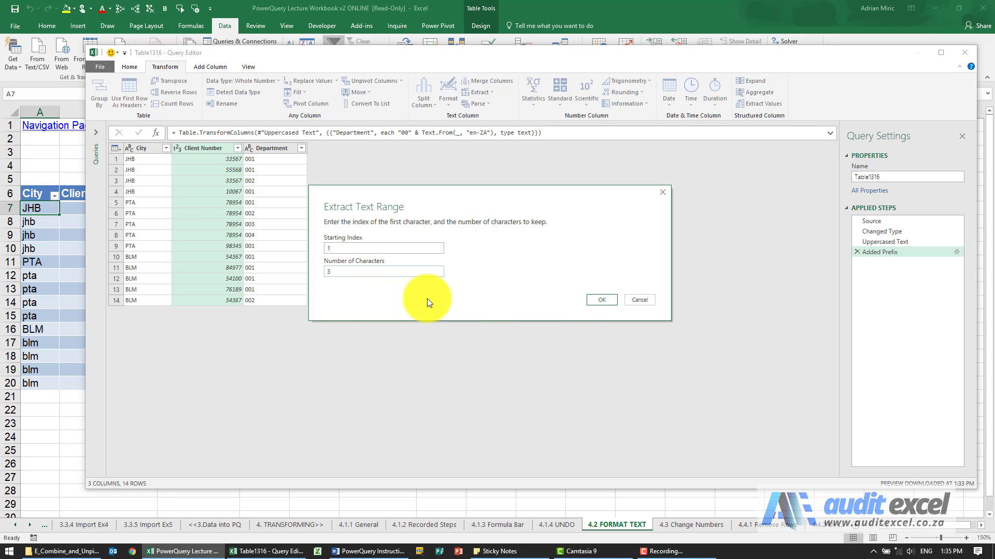
{"action": "left_click", "coordinate": [600, 300]}
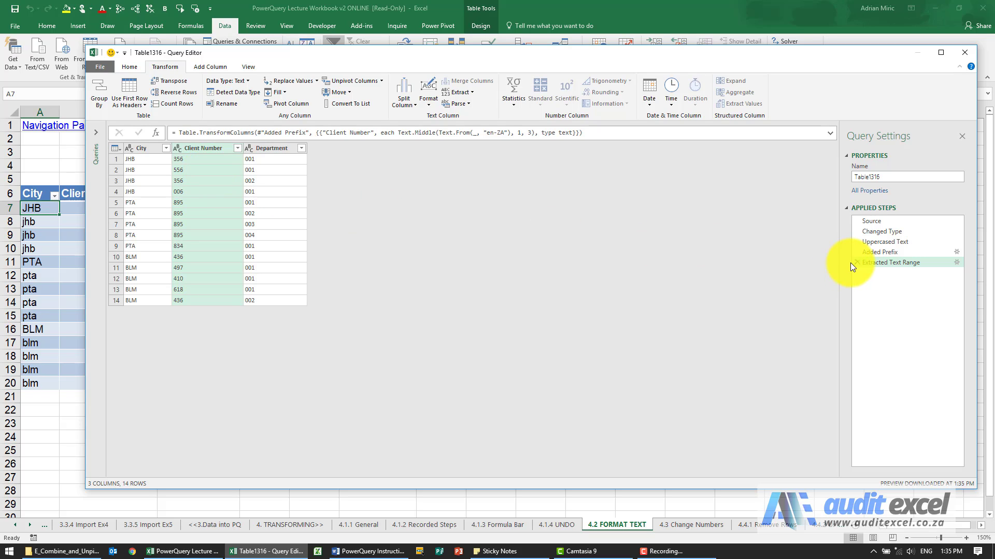
{"action": "left_click", "coordinate": [430, 108]}
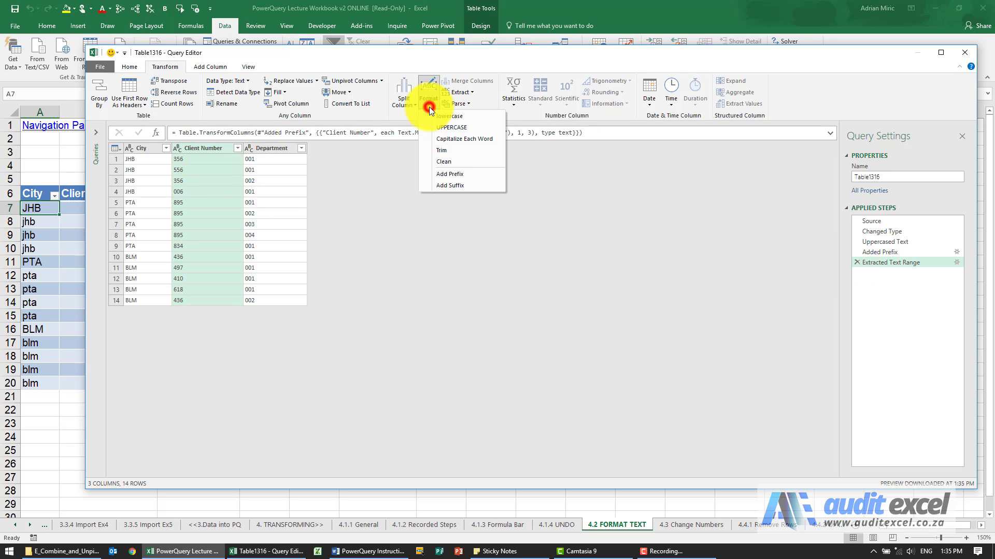
{"action": "left_click", "coordinate": [475, 103]}
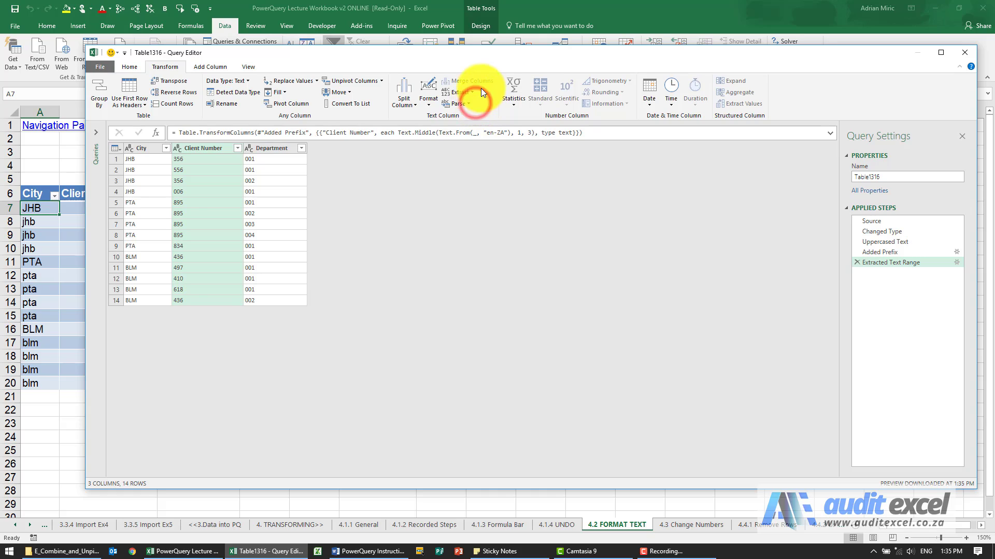